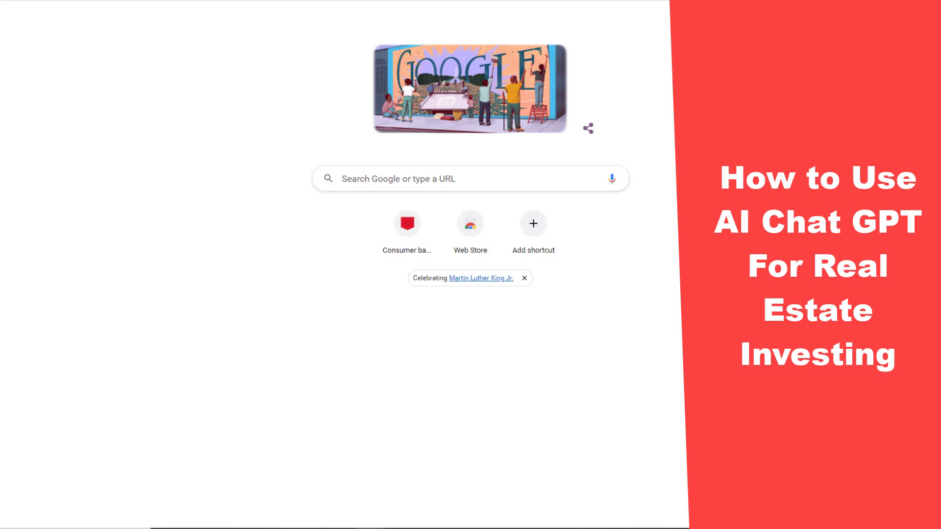
Search Google for 'chat gpt' and open the OpenAI ChatGPT result.
{"action": "left_click", "coordinate": [458, 177]}
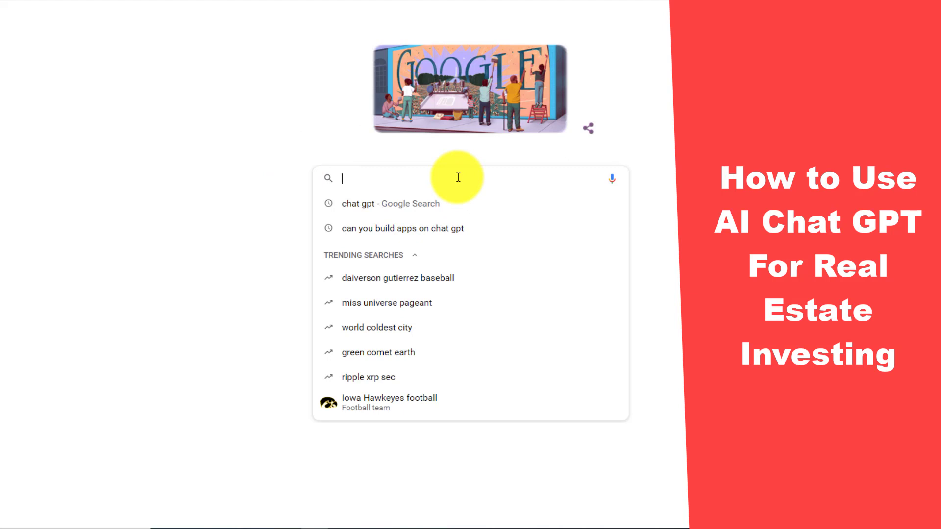
{"action": "left_click", "coordinate": [433, 205]}
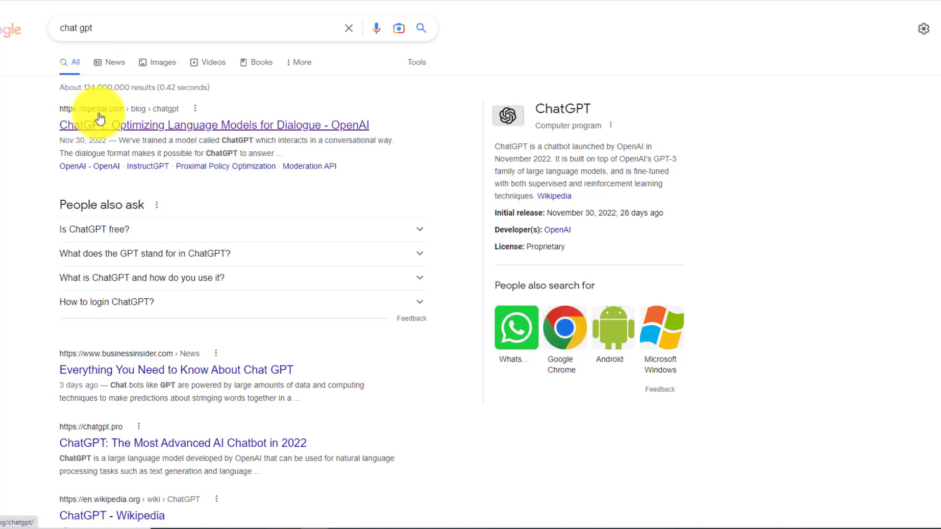
{"action": "left_click", "coordinate": [149, 130]}
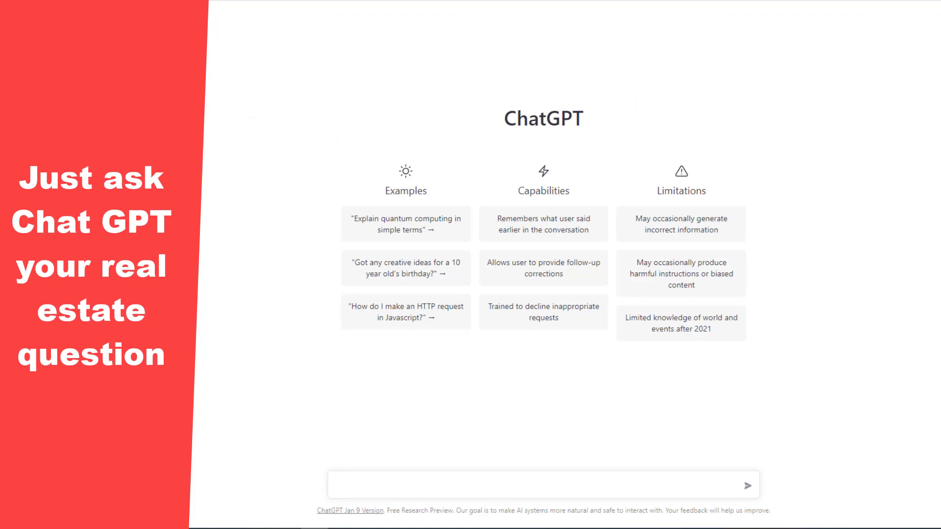
Ask ChatGPT 'steps involved for a first time home buyer to buy a house'.
{"action": "left_click", "coordinate": [420, 480]}
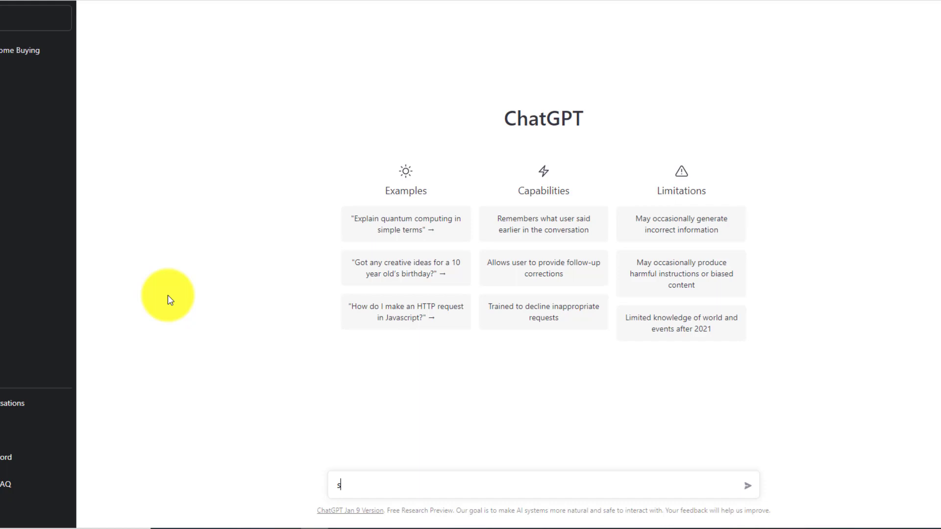
{"action": "type", "text": "eps involved for a first time home buyer"}
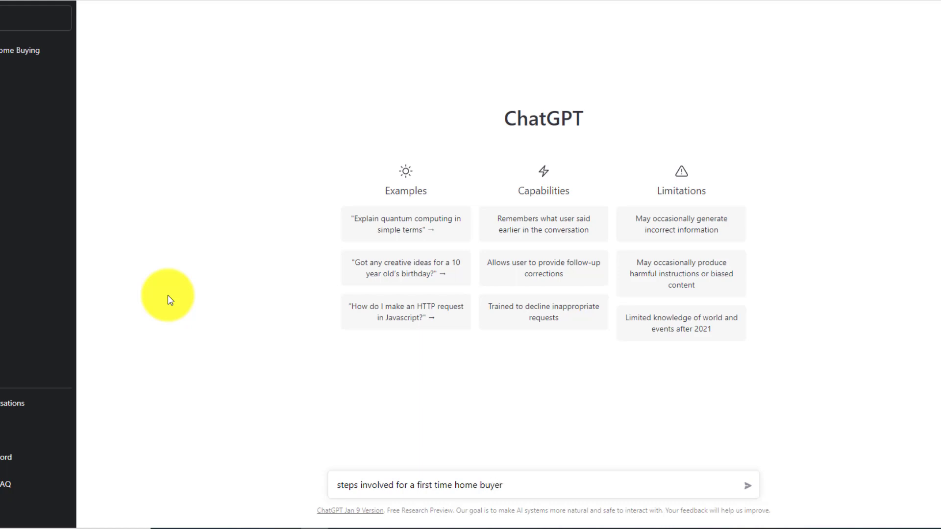
{"action": "type", "text": " to buy a house"}
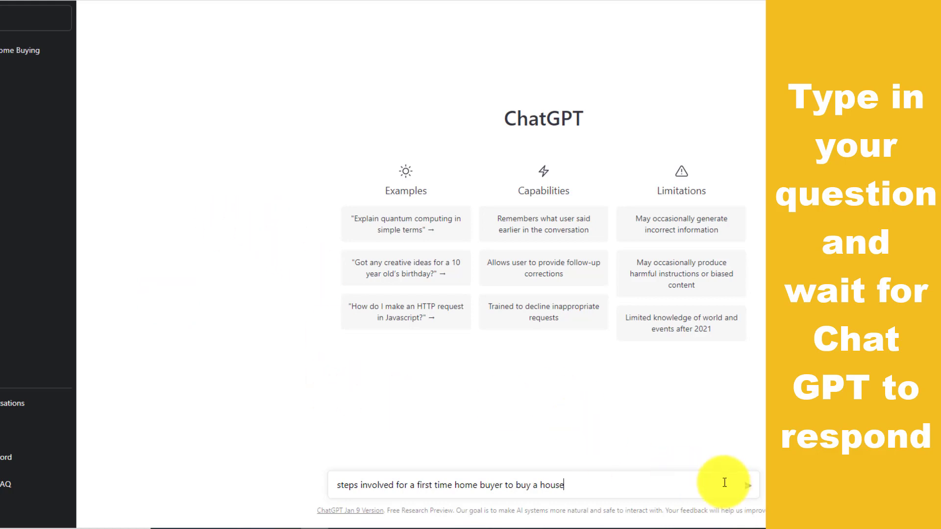
{"action": "left_click", "coordinate": [749, 488]}
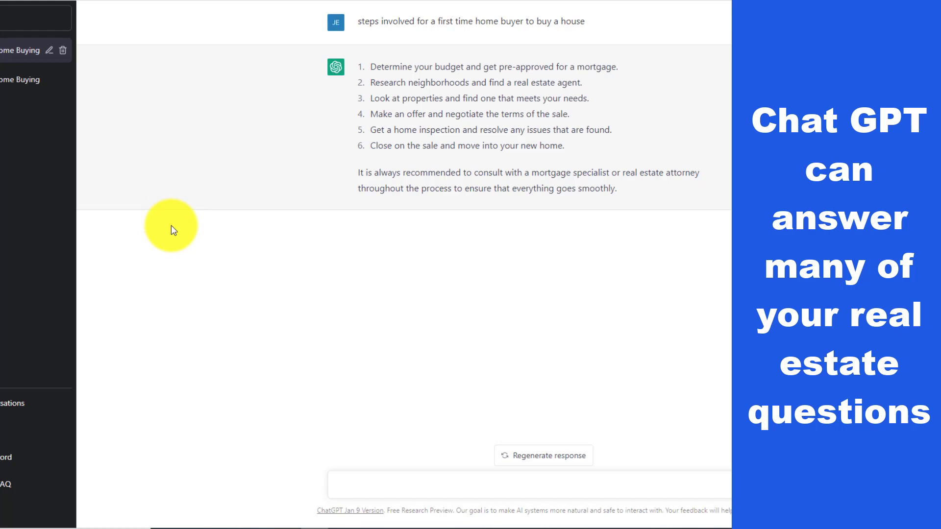
Ask the follow-up 'how do I save up money to buy my new house'.
{"action": "left_click", "coordinate": [384, 484]}
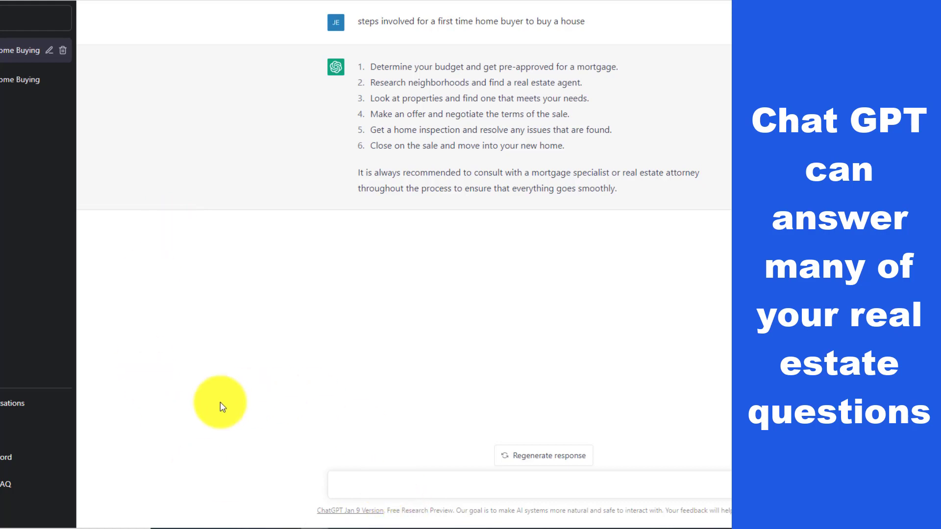
{"action": "type", "text": "how do I save up money to buy m"}
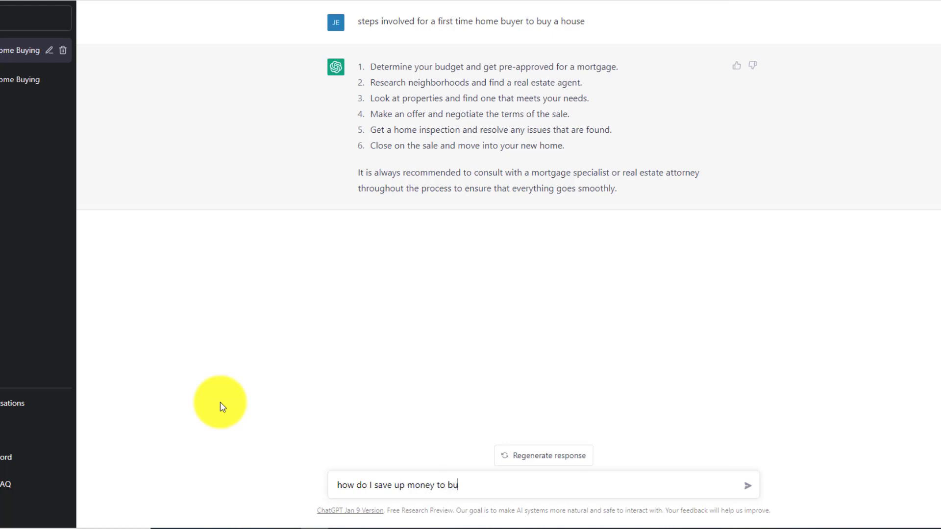
{"action": "type", "text": "y new house"}
{"action": "key", "text": "Return"}
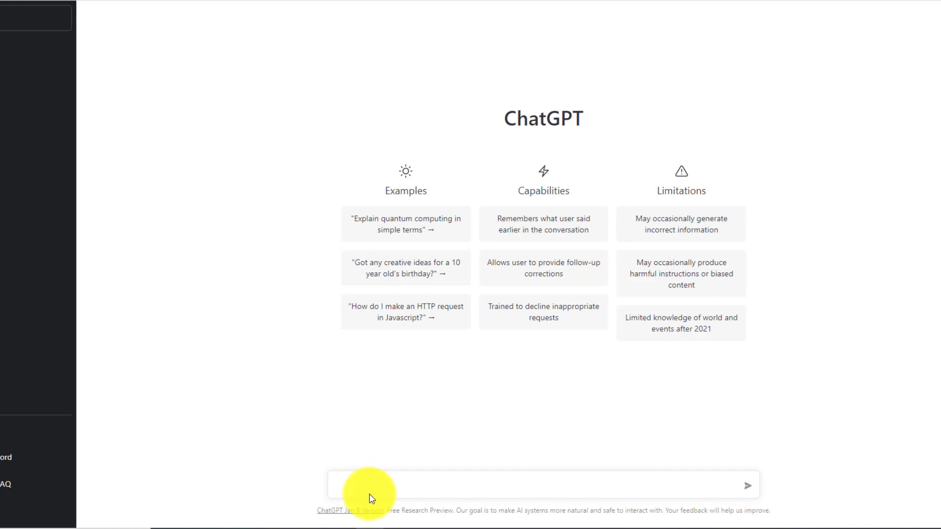
Ask 'what states can i buy a cheap house in', then start typing 'where are good paying jobs located'.
{"action": "left_click", "coordinate": [393, 489]}
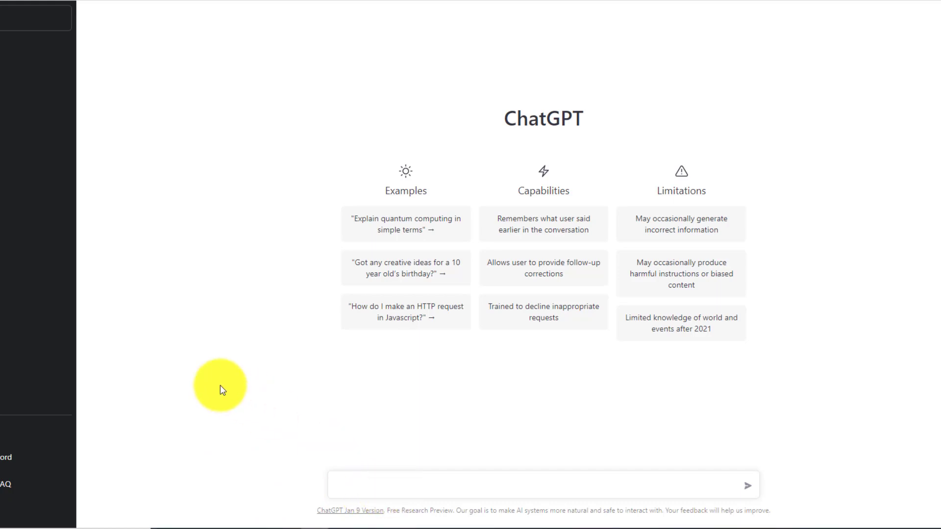
{"action": "type", "text": "what states can i buy a cheap ho"}
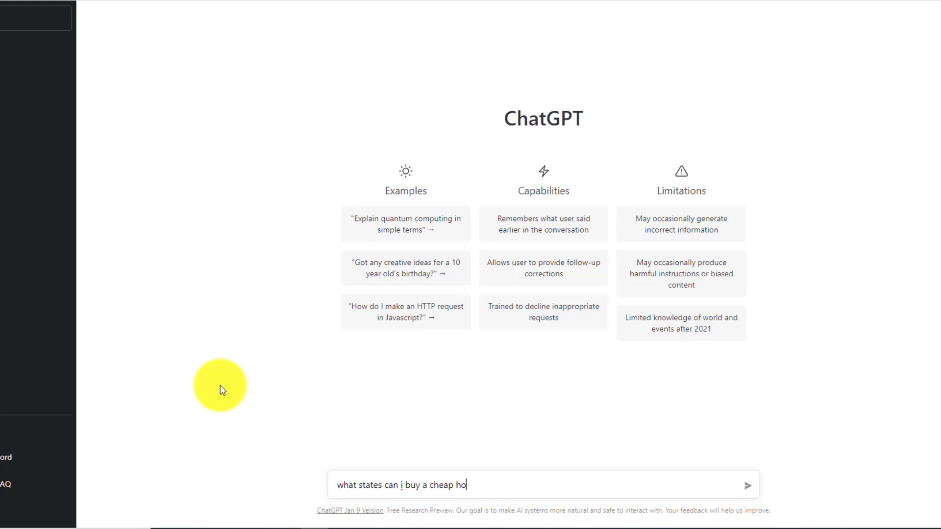
{"action": "type", "text": "use in"}
{"action": "key", "text": "Return"}
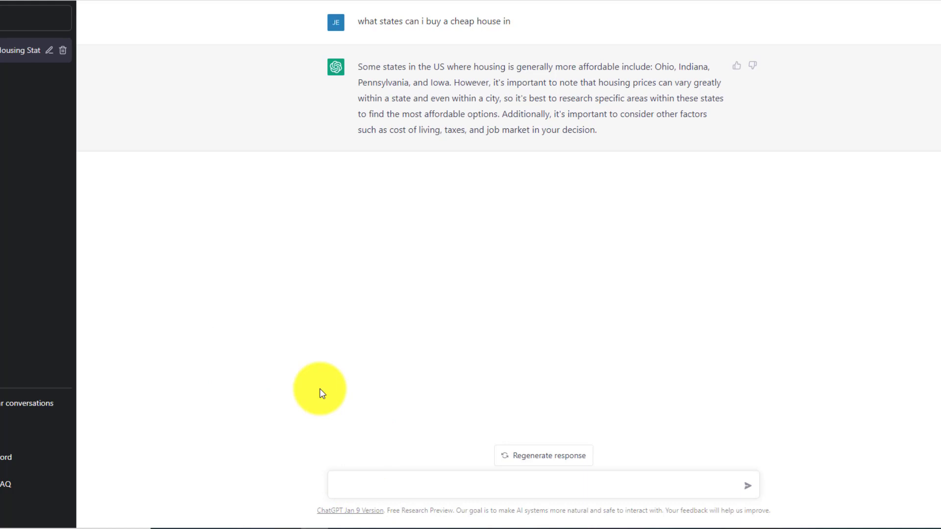
{"action": "type", "text": "where ar"}
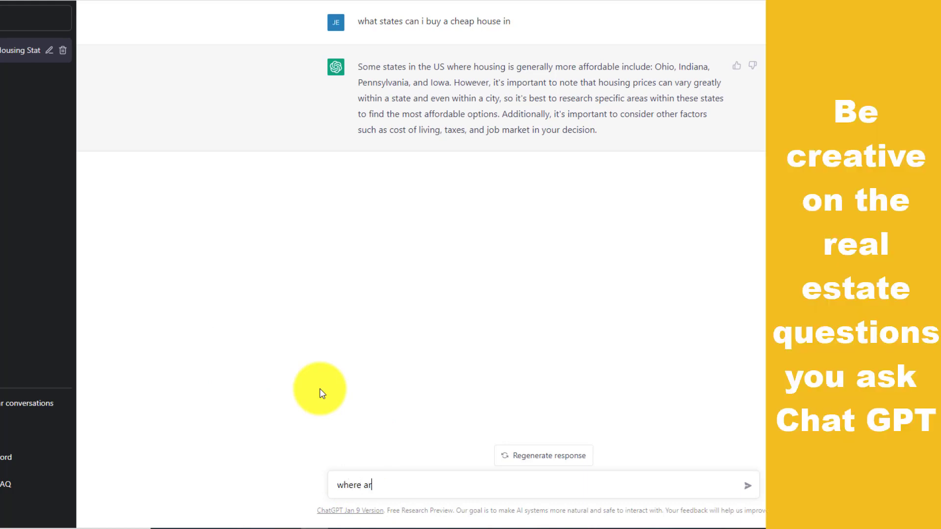
{"action": "type", "text": "e good paying jobs locat"}
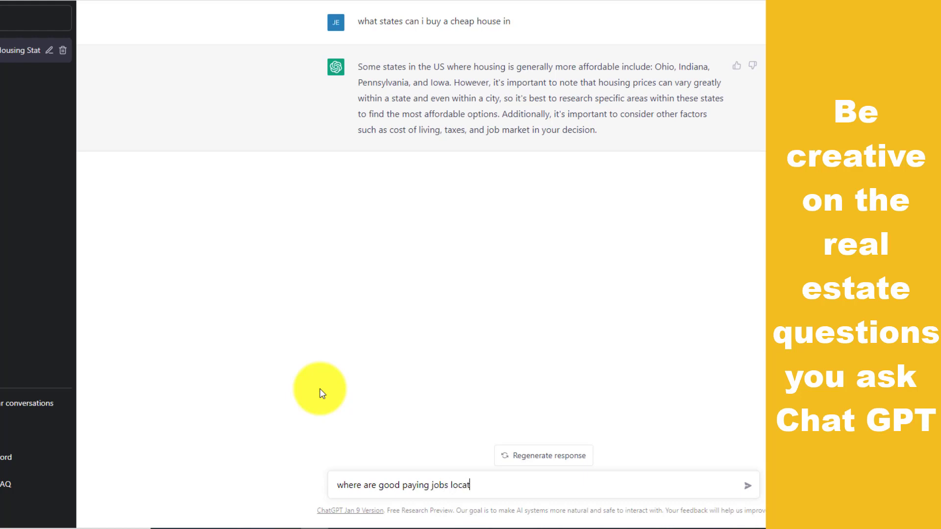
{"action": "type", "text": "ed"}
Send the question 'where are good paying jobs located'.
{"action": "key", "text": "Return"}
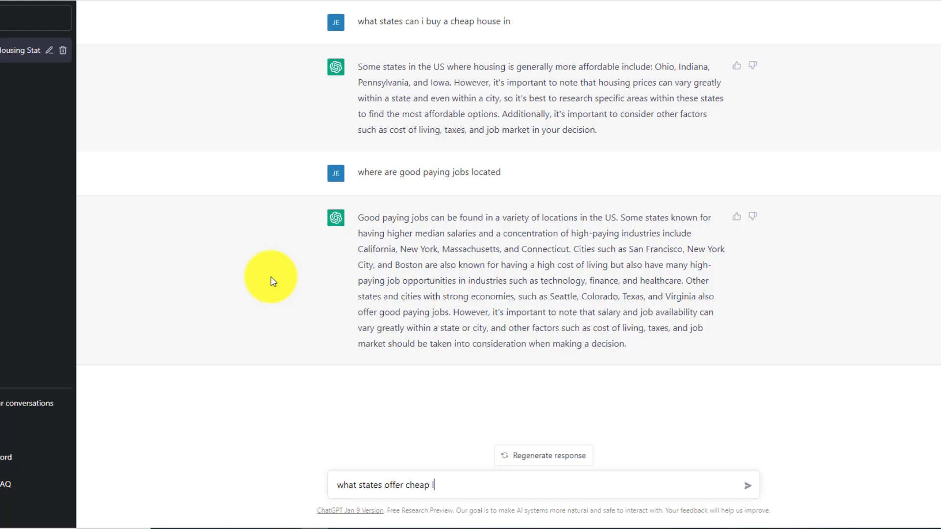
Finish and send the question 'what states offer cheap land to buy'.
{"action": "type", "text": "and to buy"}
{"action": "key", "text": "Return"}
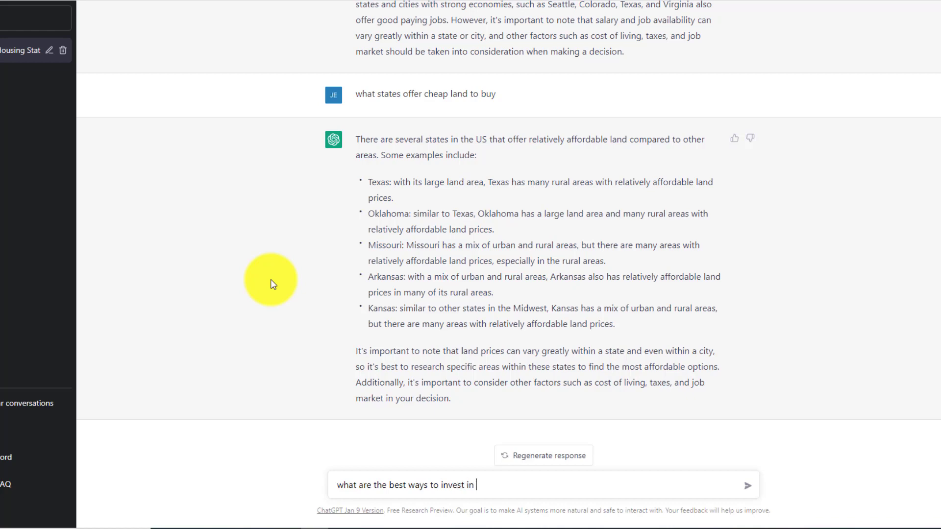
Send the question 'what are the best ways to invest in land'.
{"action": "key", "text": "Return"}
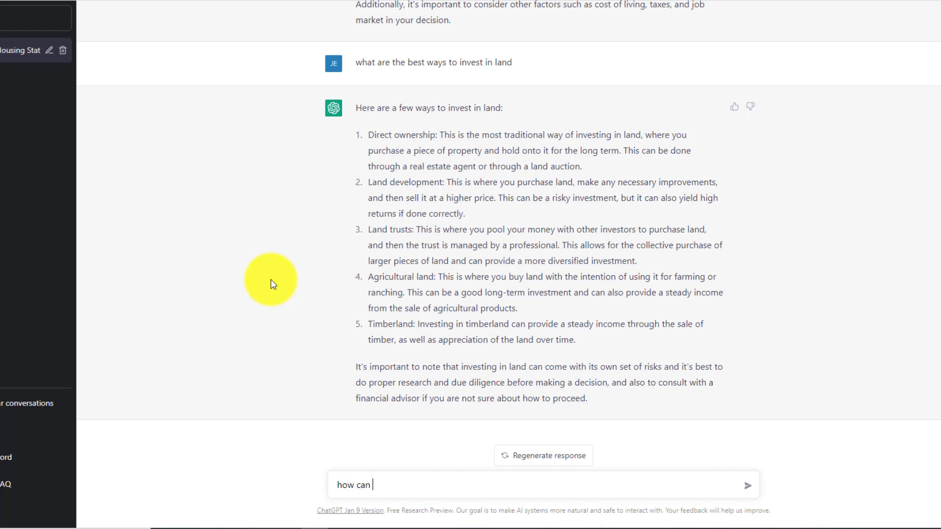
Finish and send the question on finding an owner financed deal for the purchase of land.
{"action": "type", "text": "nd an owner financed deal for t"}
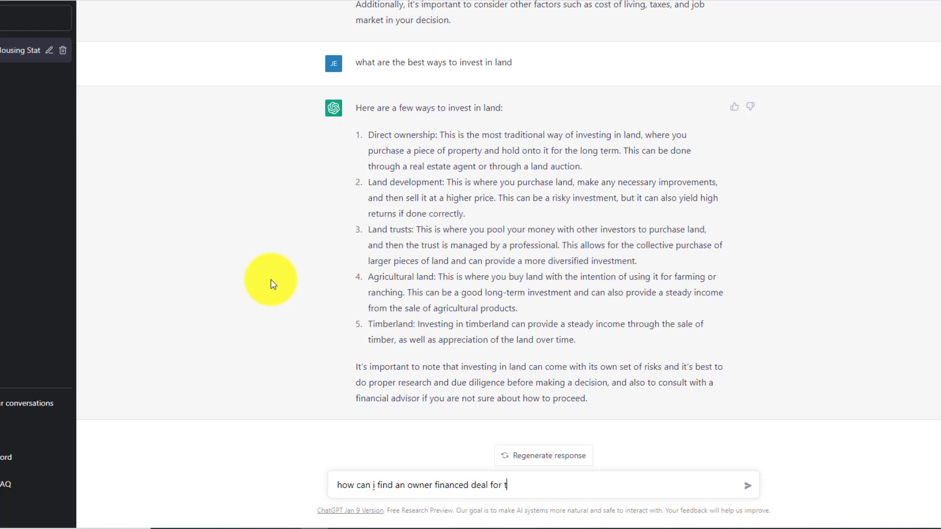
{"action": "type", "text": "he purchase of land"}
{"action": "key", "text": "Return"}
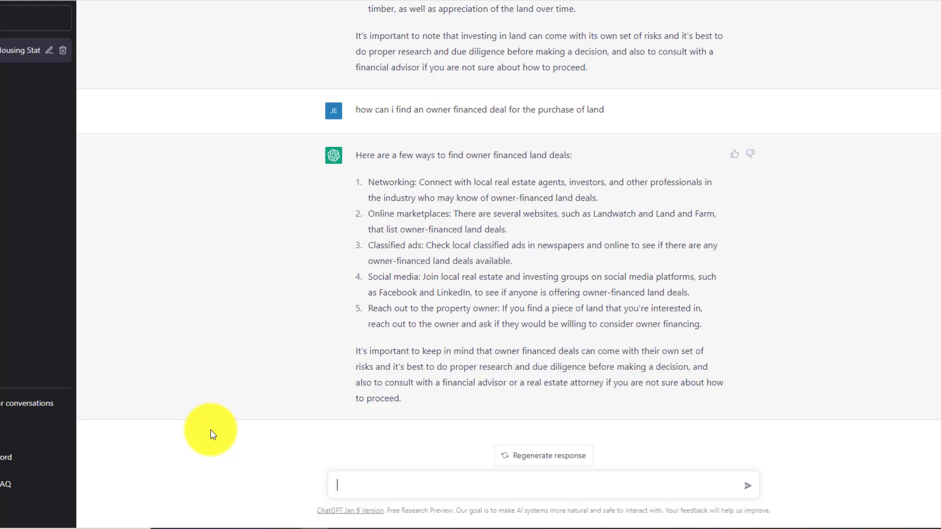
Ask 'what real estate investments are the most profitable', correcting a typo along the way.
{"action": "type", "text": "hat real es"}
{"action": "key", "text": "BackSpace"}
{"action": "type", "text": "te investments are the "}
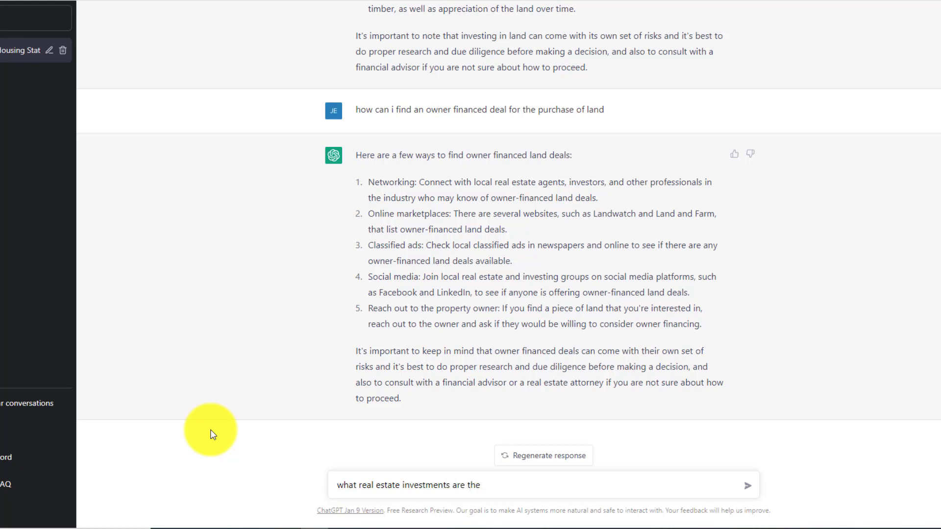
{"action": "type", "text": "most profitable"}
{"action": "key", "text": "Return"}
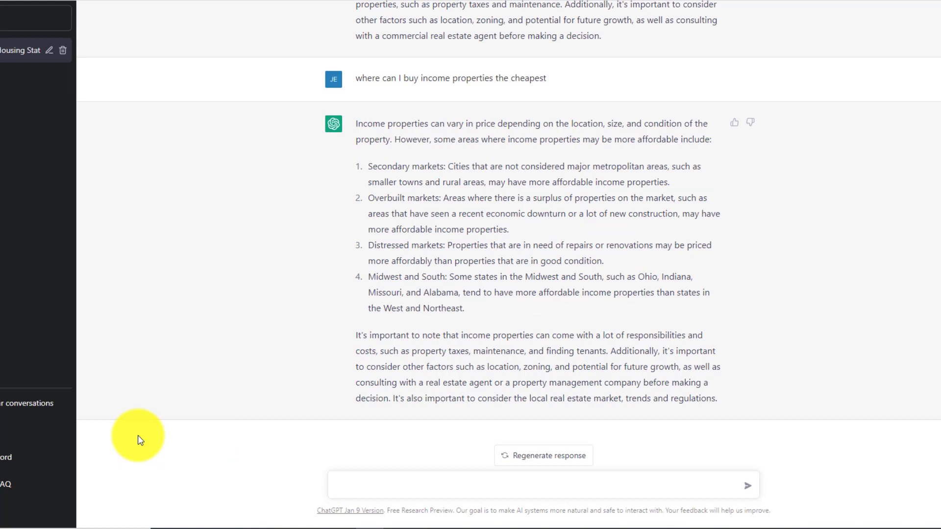
Ask 'What states can I buy vacant land in the cheapest'.
{"action": "left_click", "coordinate": [353, 488]}
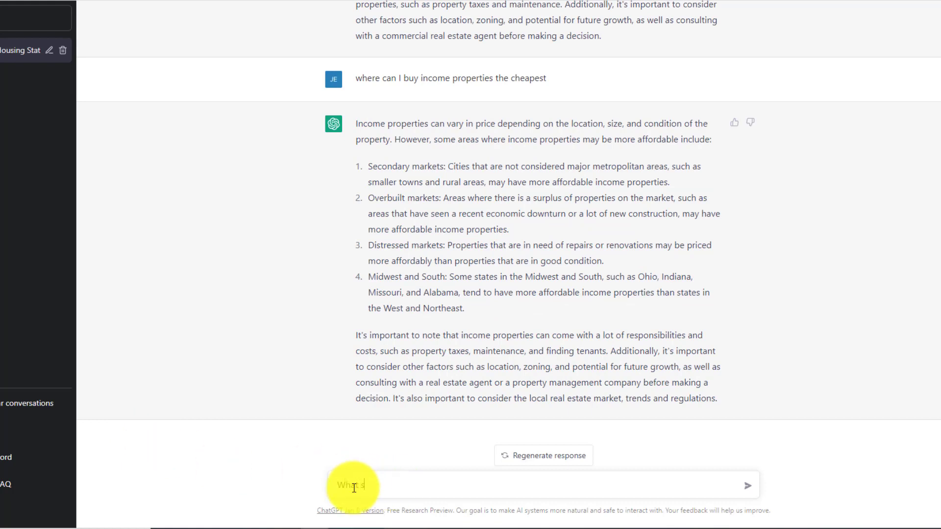
{"action": "type", "text": "What states can I buy vacant land i"}
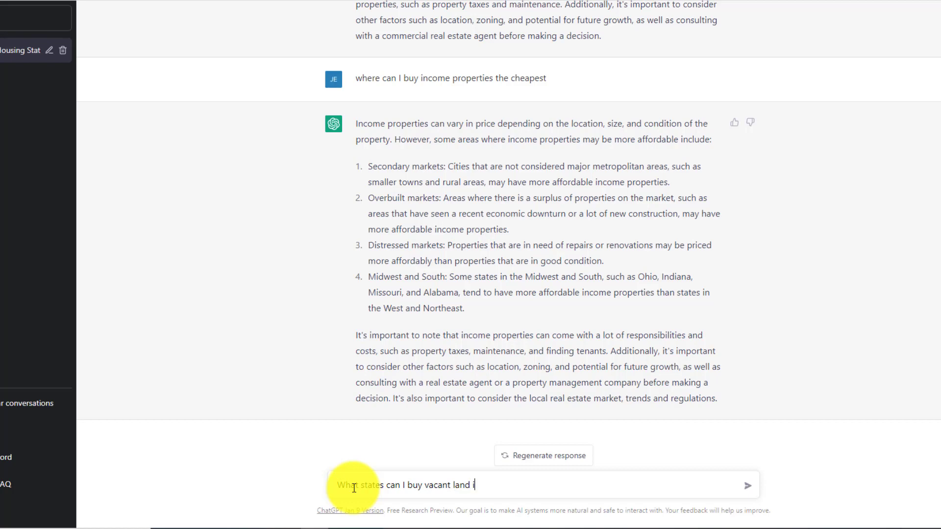
{"action": "type", "text": "n the cheapest"}
{"action": "key", "text": "Return"}
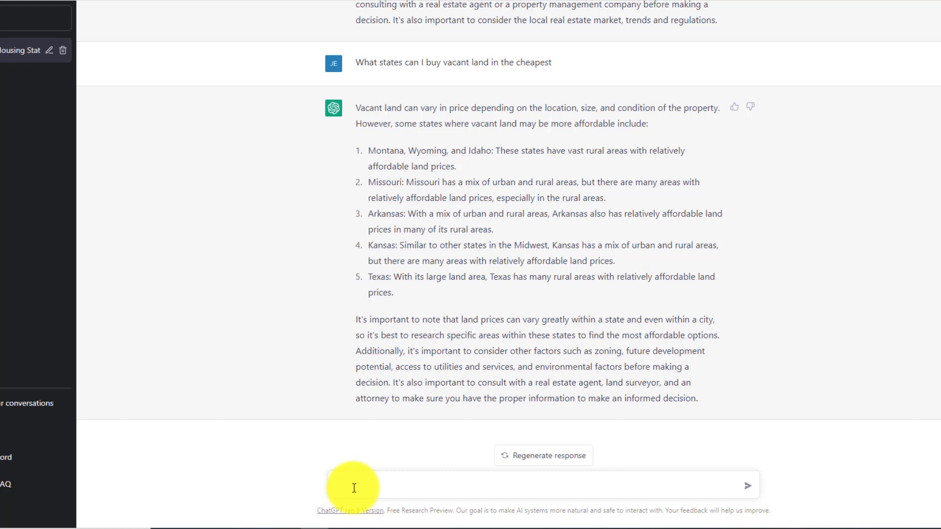
Write the question "steps to take for a first time investor in income properties" in the chat box.
{"action": "left_click", "coordinate": [354, 488]}
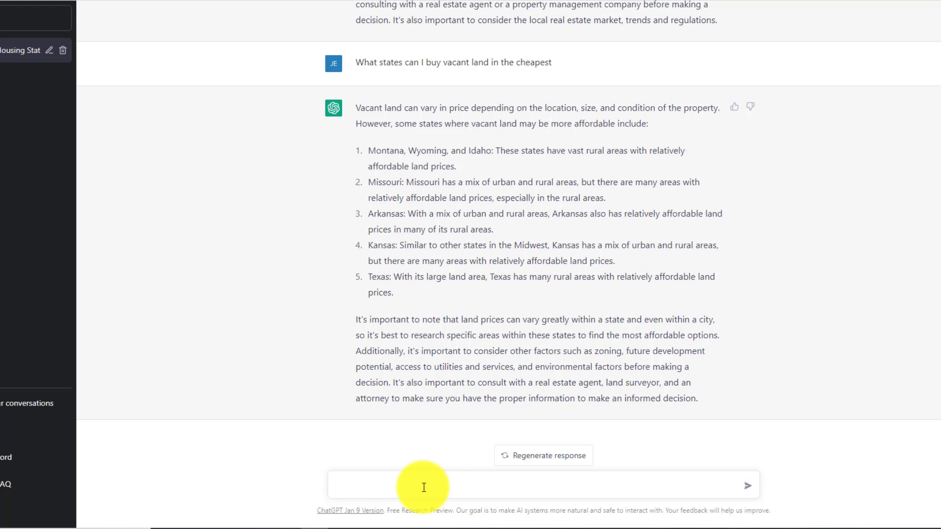
{"action": "type", "text": "teps to take for a first time investor"}
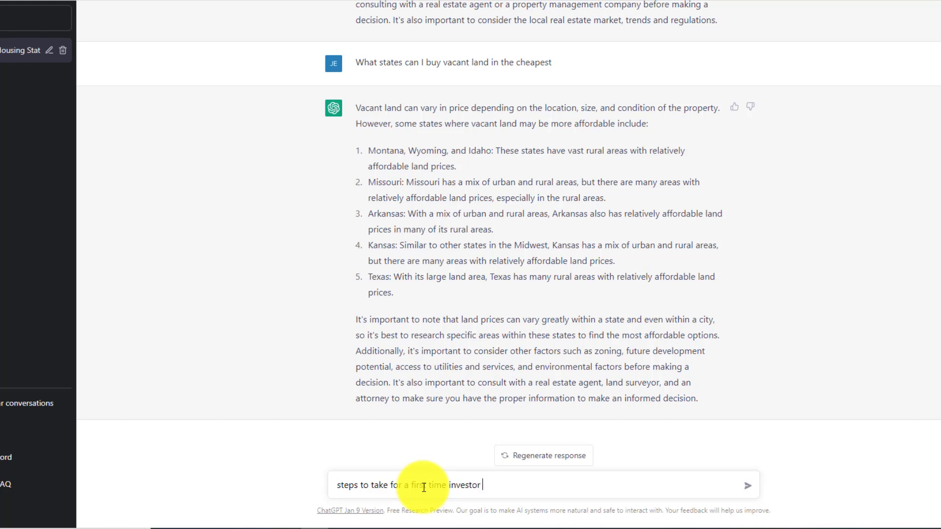
{"action": "type", "text": "in income properties"}
Send the first-time income-property investor question to ChatGPT.
{"action": "key", "text": "Return"}
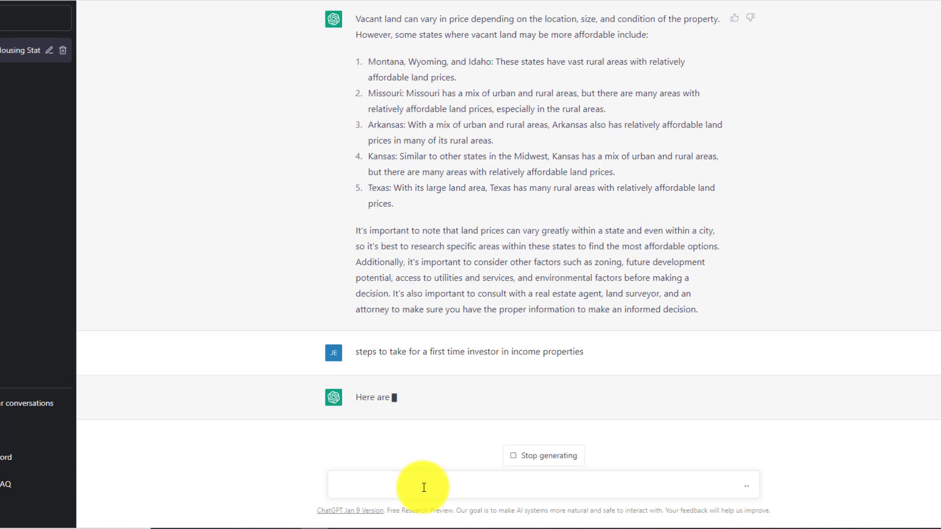